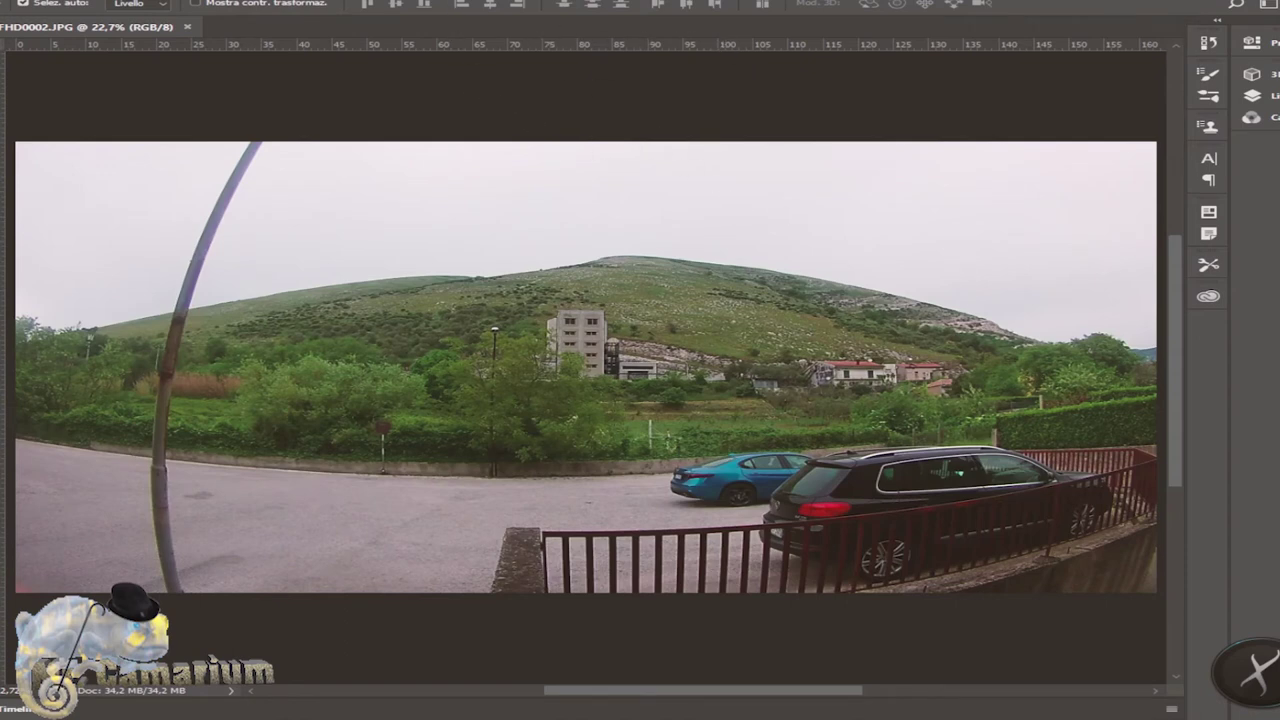
Open Filtro > Correzione obiettivo with the alignment grid shown and the camera brand list open
click(345, 2)
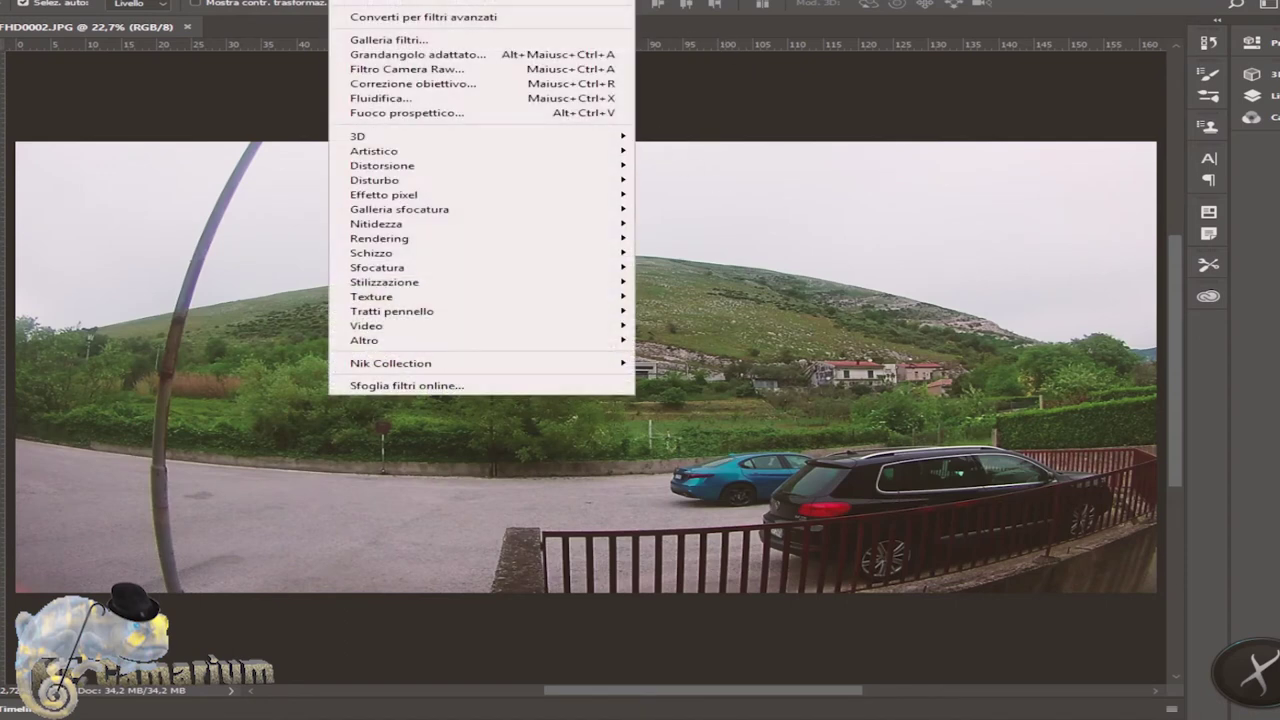
click(384, 88)
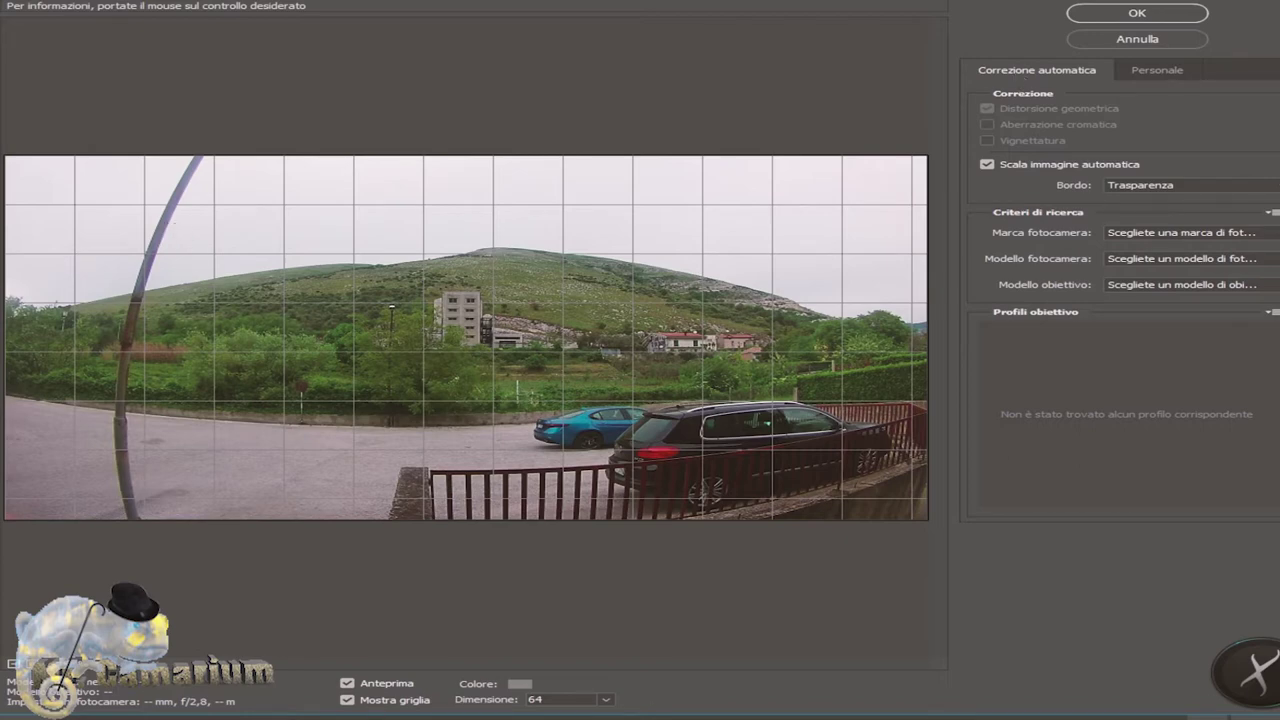
click(372, 704)
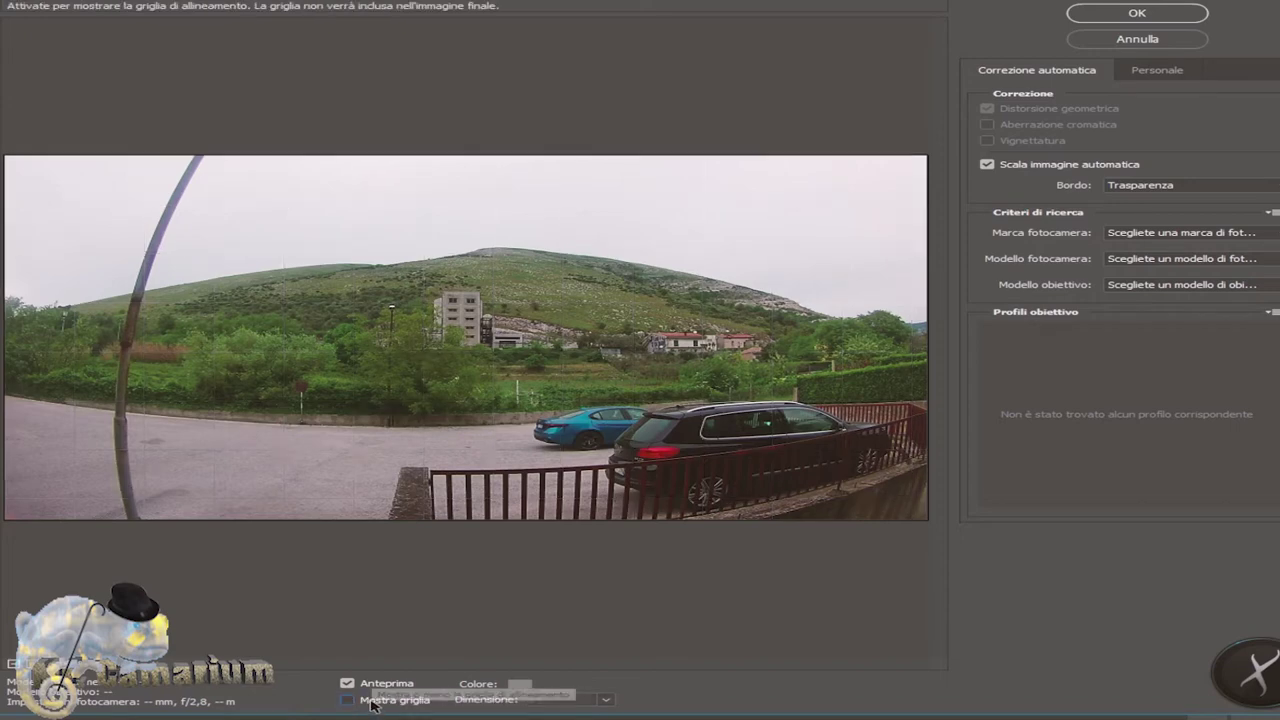
click(372, 705)
click(372, 705)
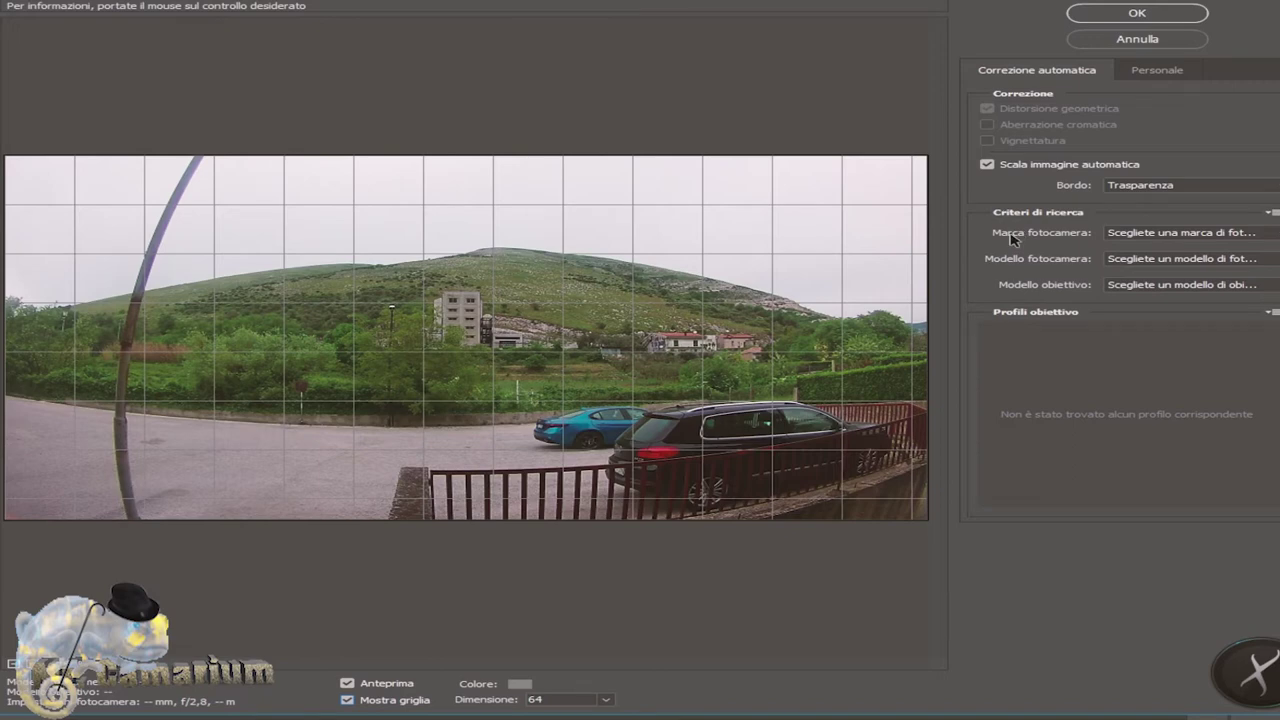
click(1135, 234)
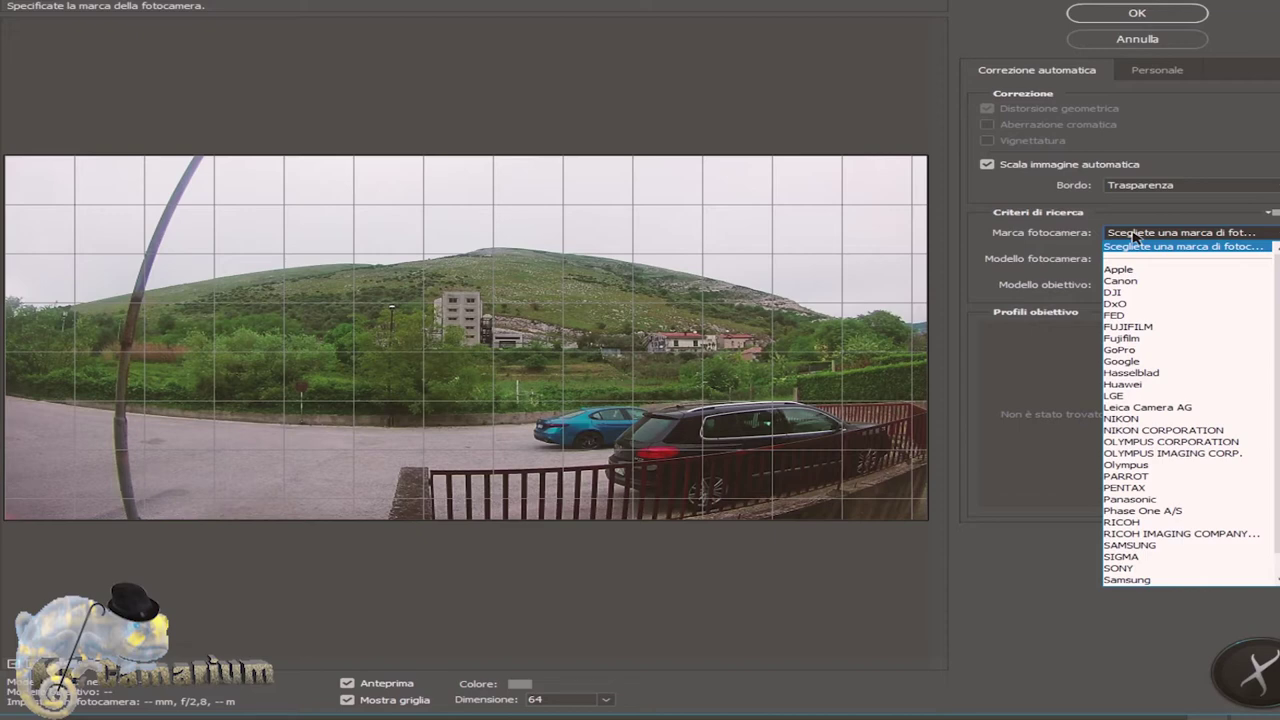
Apply lens correction using camera brand GoPro, camera model HERO and lens model HERO
click(1142, 351)
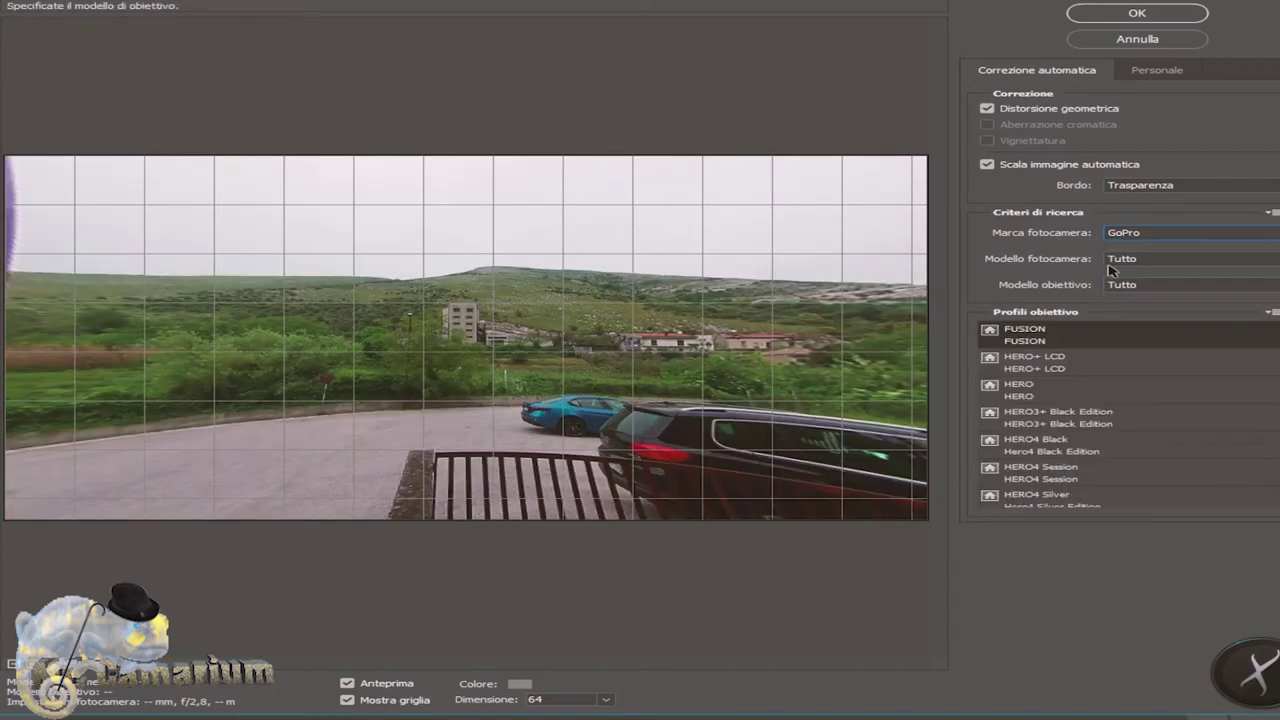
click(1147, 263)
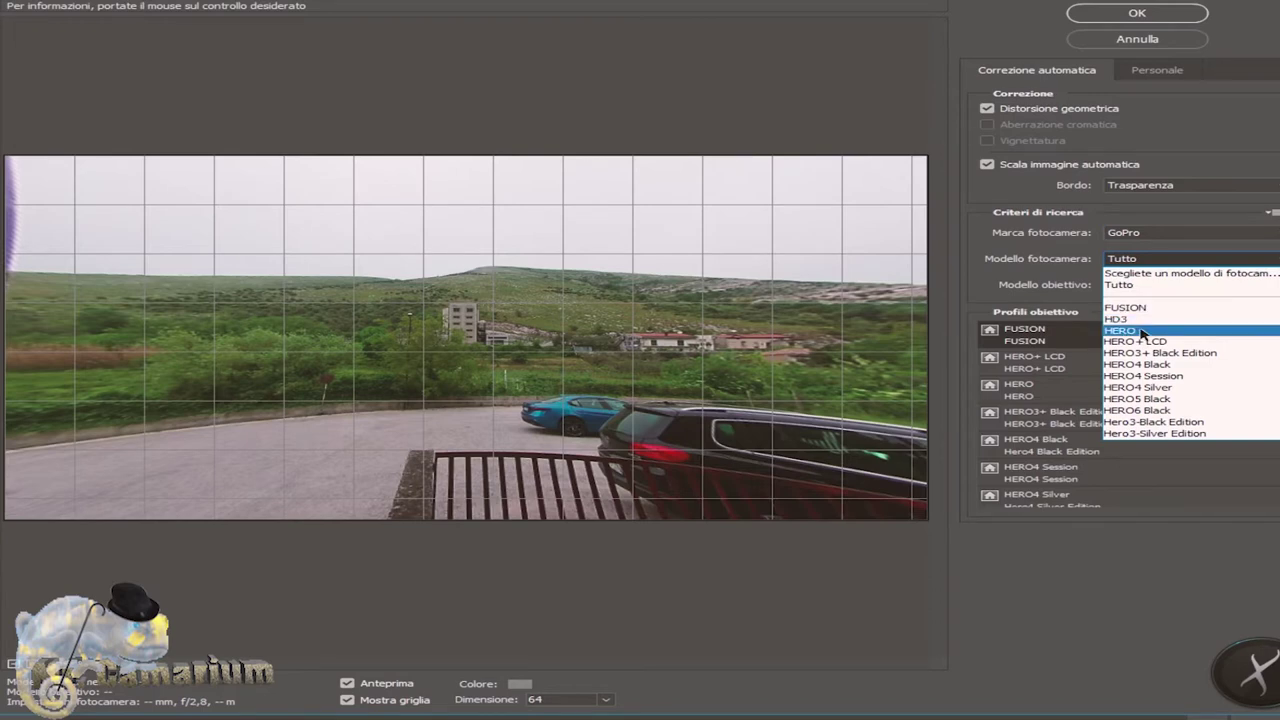
click(1142, 331)
click(1125, 284)
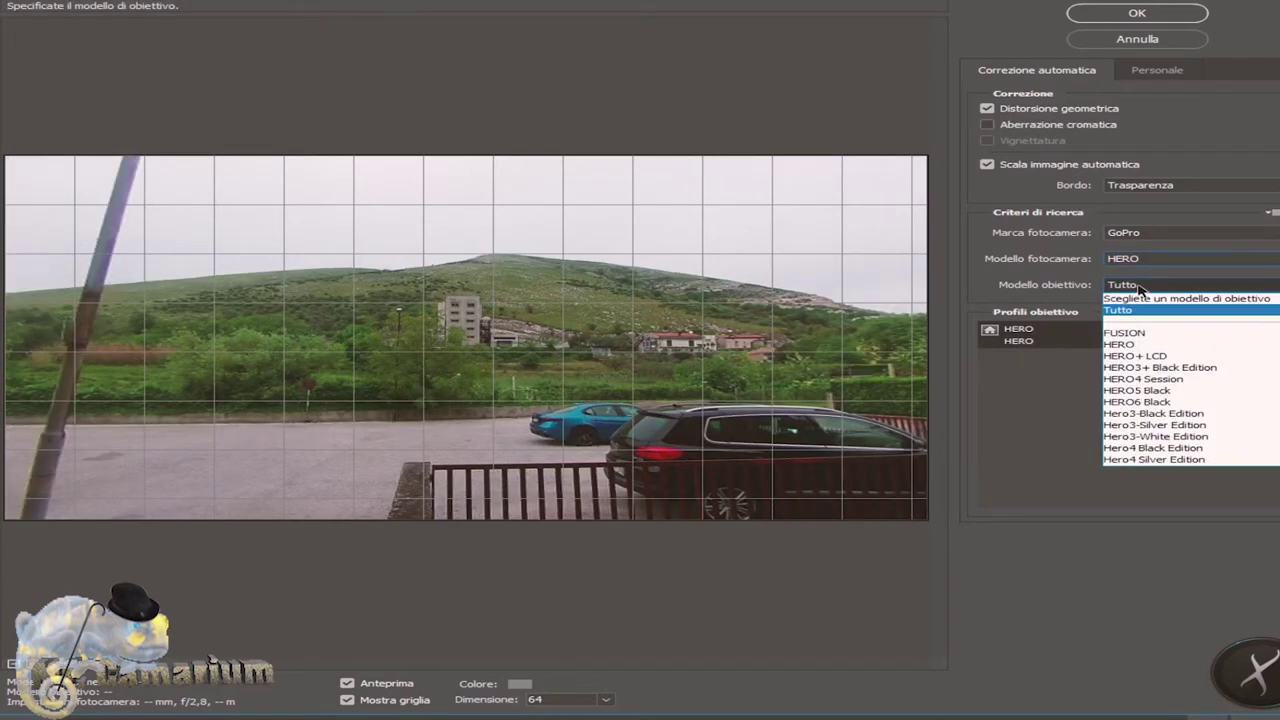
click(1134, 345)
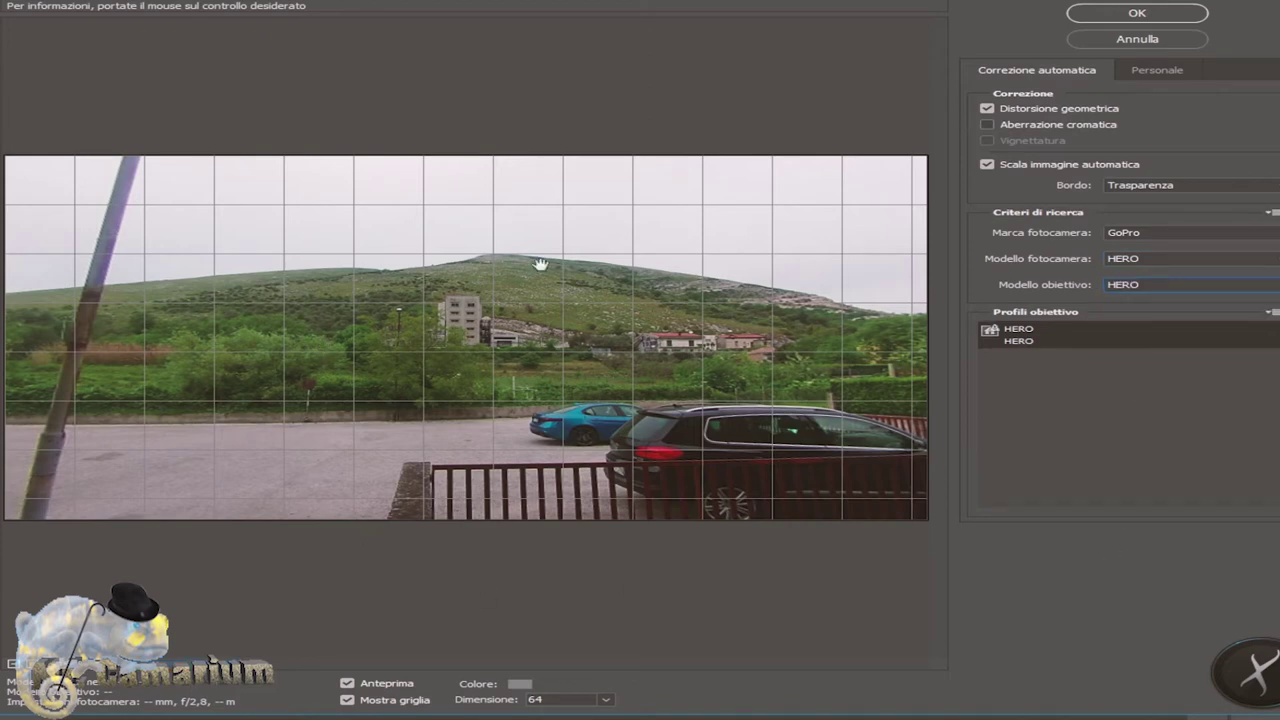
click(1137, 13)
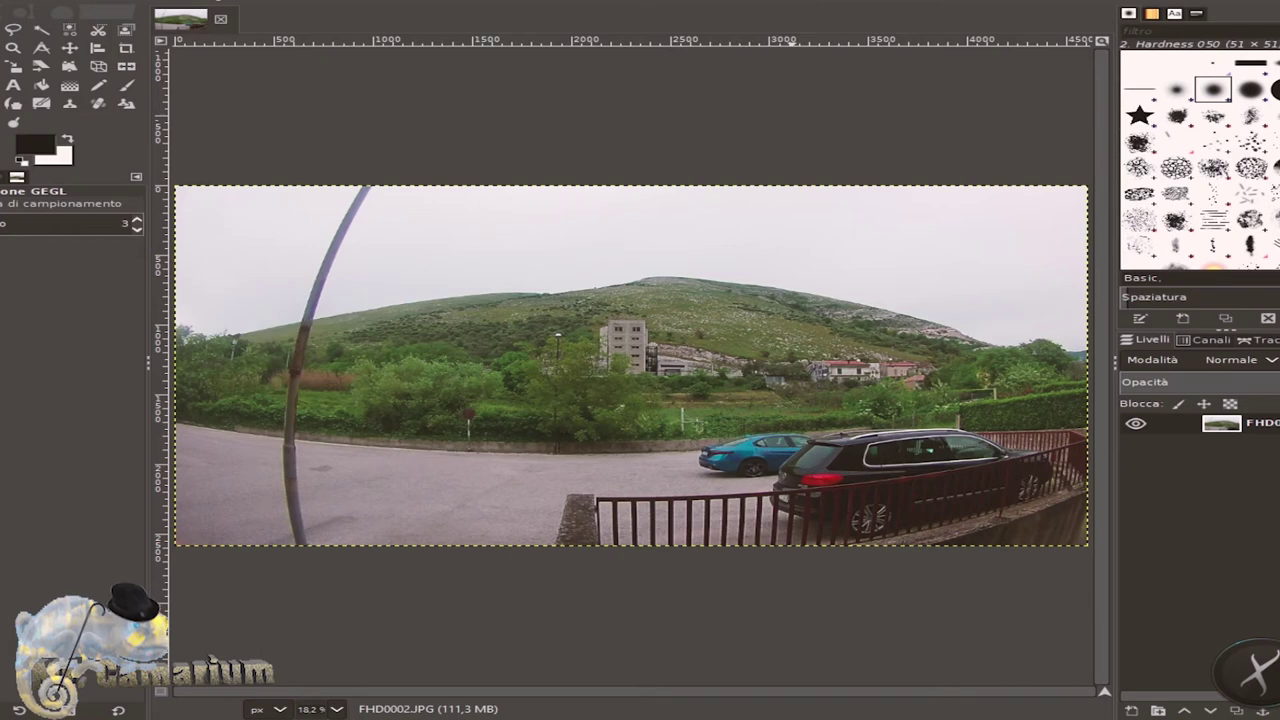
Open GIMP's Filtri > Distorsioni > Distorsione lente on the uncorrected photo
click(440, 8)
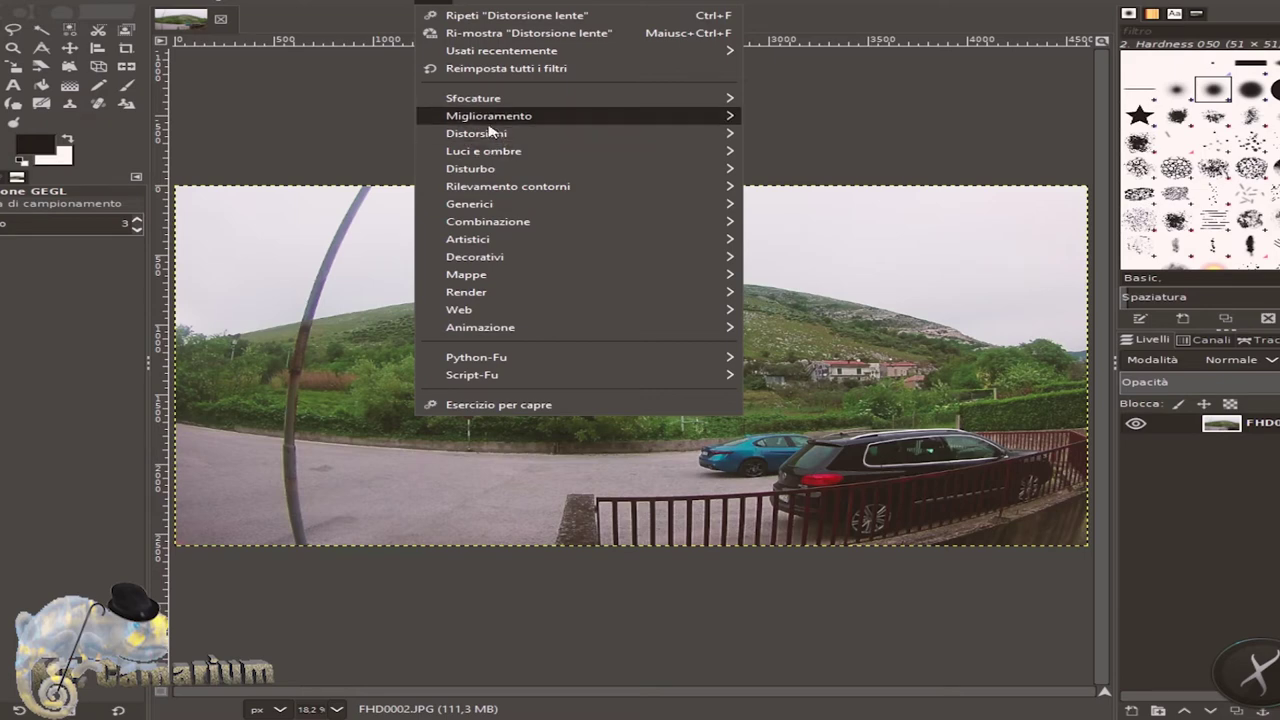
mouse_move(476, 133)
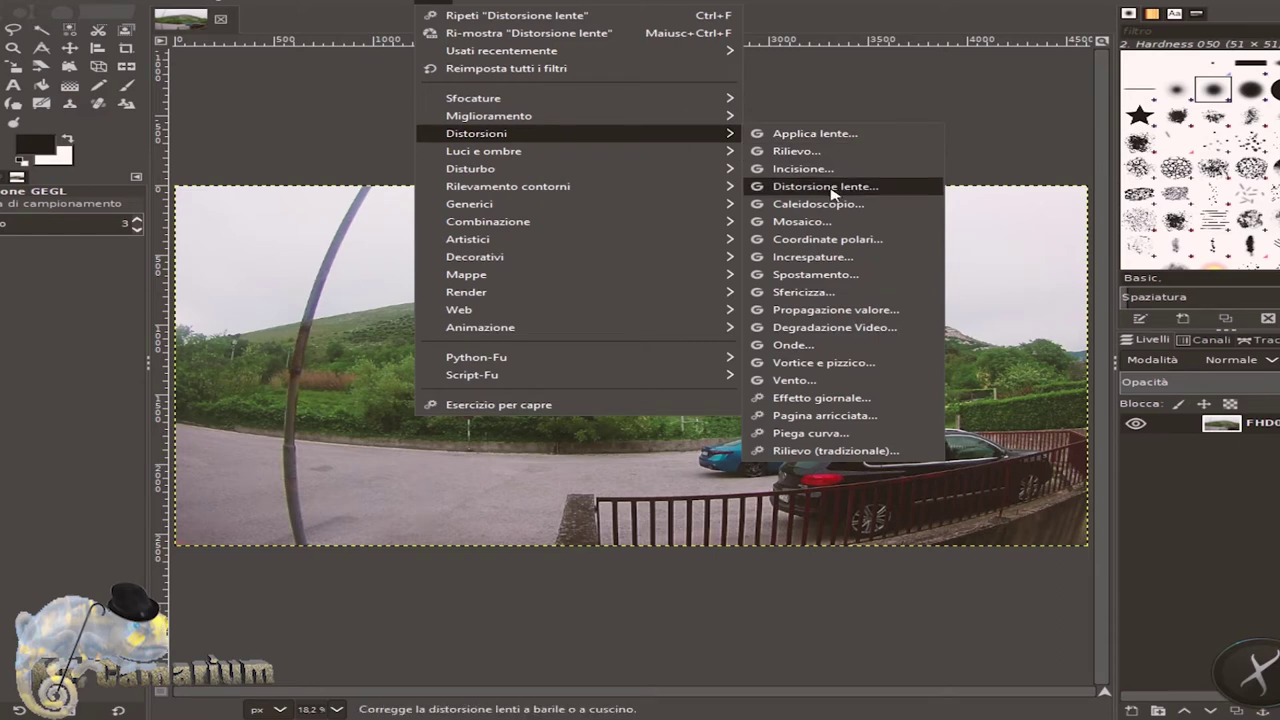
click(825, 186)
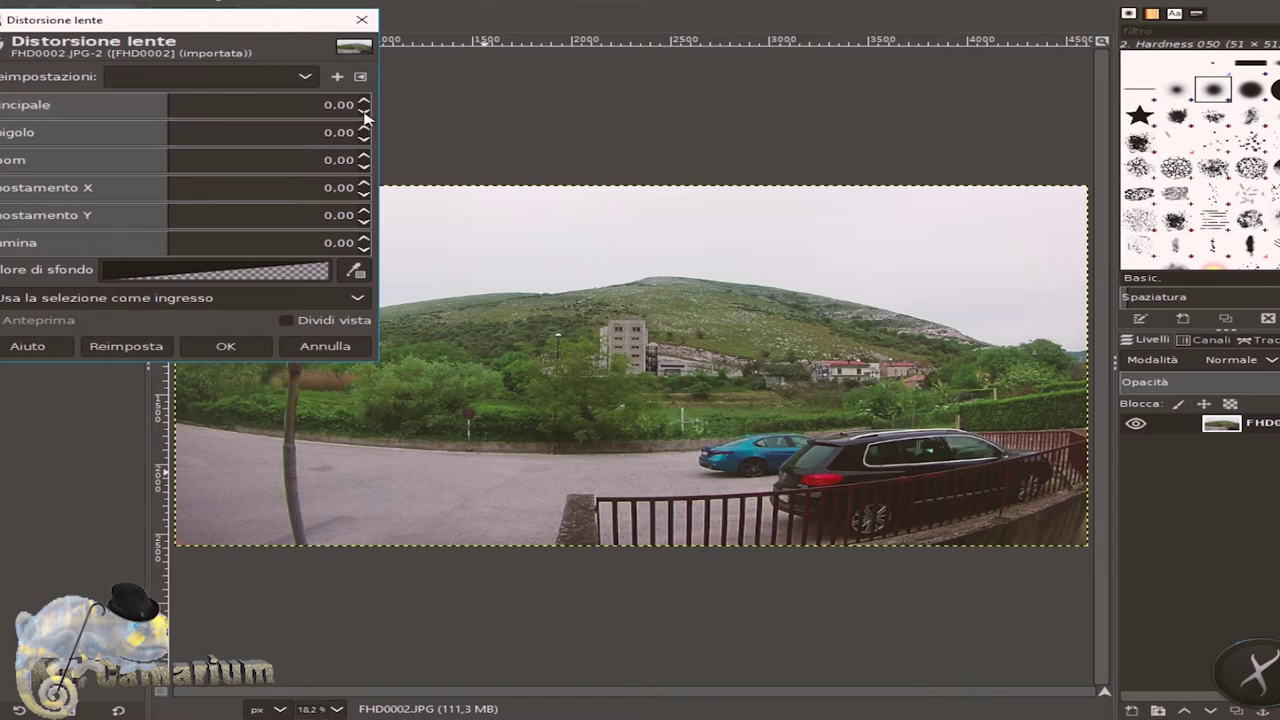
Lower the Principale lens distortion value to -60.00
scroll(365, 115, down, 3)
scroll(365, 117, down, 3)
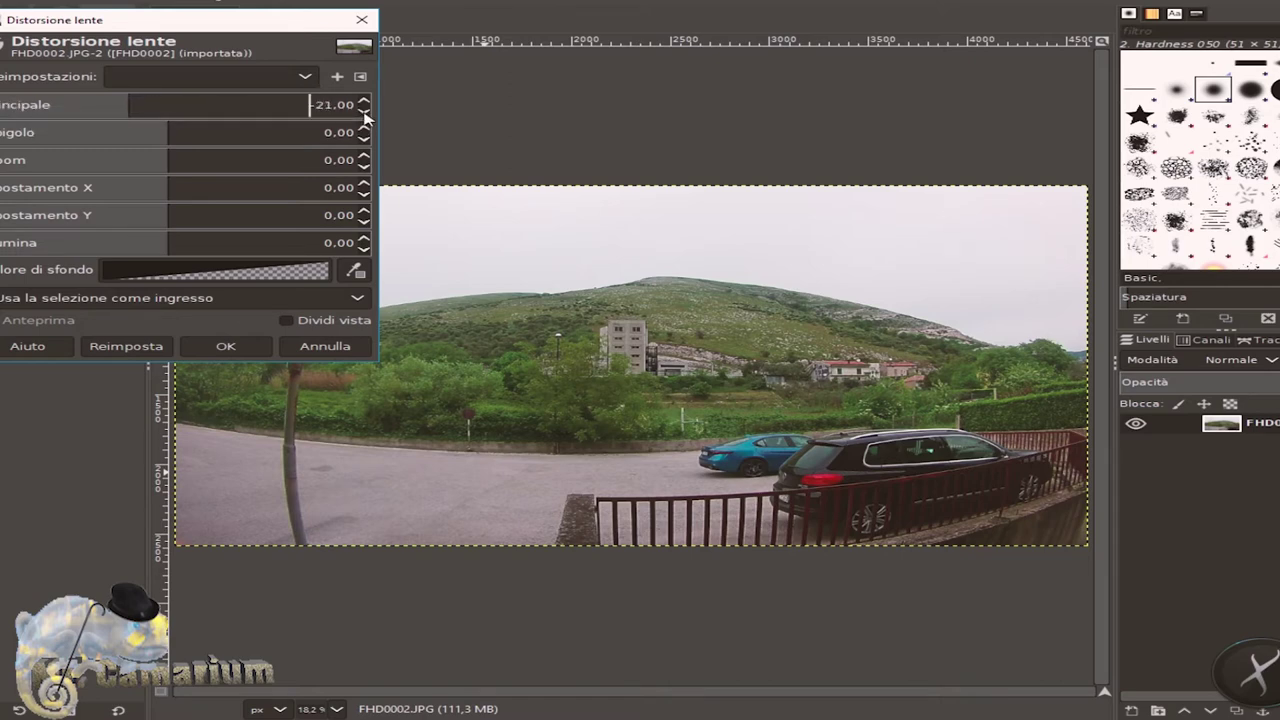
scroll(365, 117, down, 3)
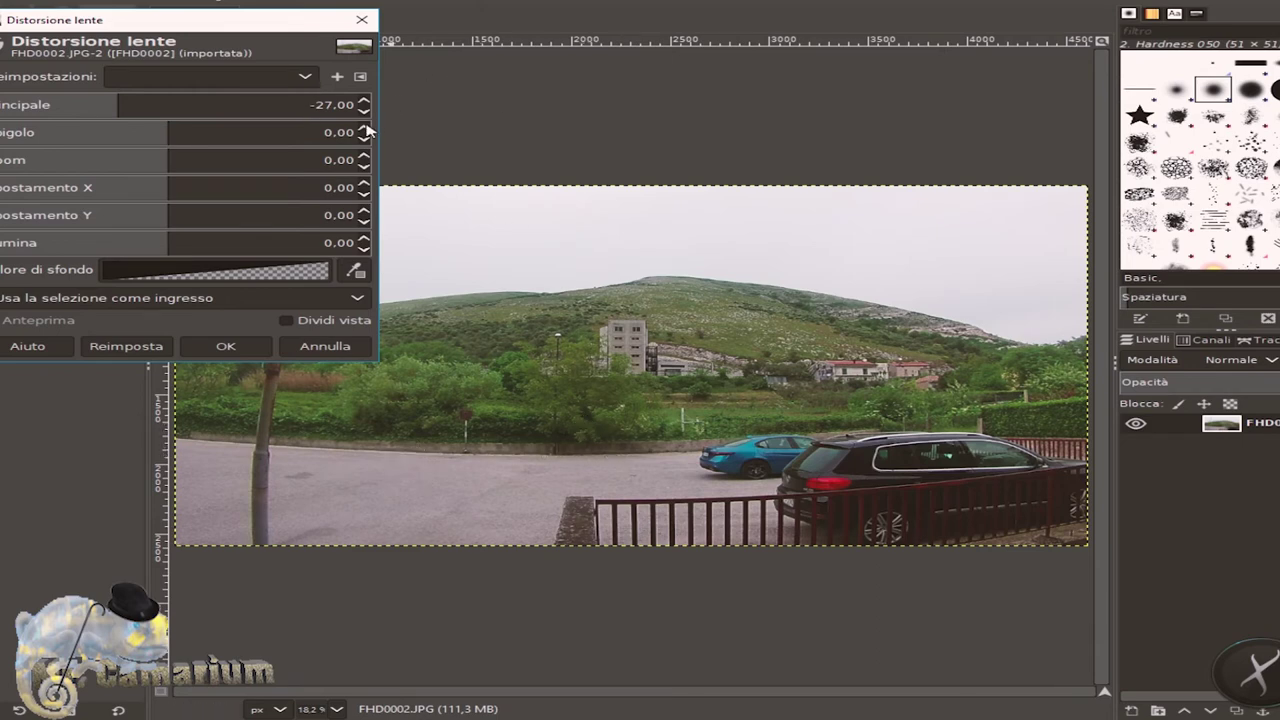
scroll(365, 117, down, 1)
scroll(365, 117, down, 3)
scroll(365, 117, down, 1)
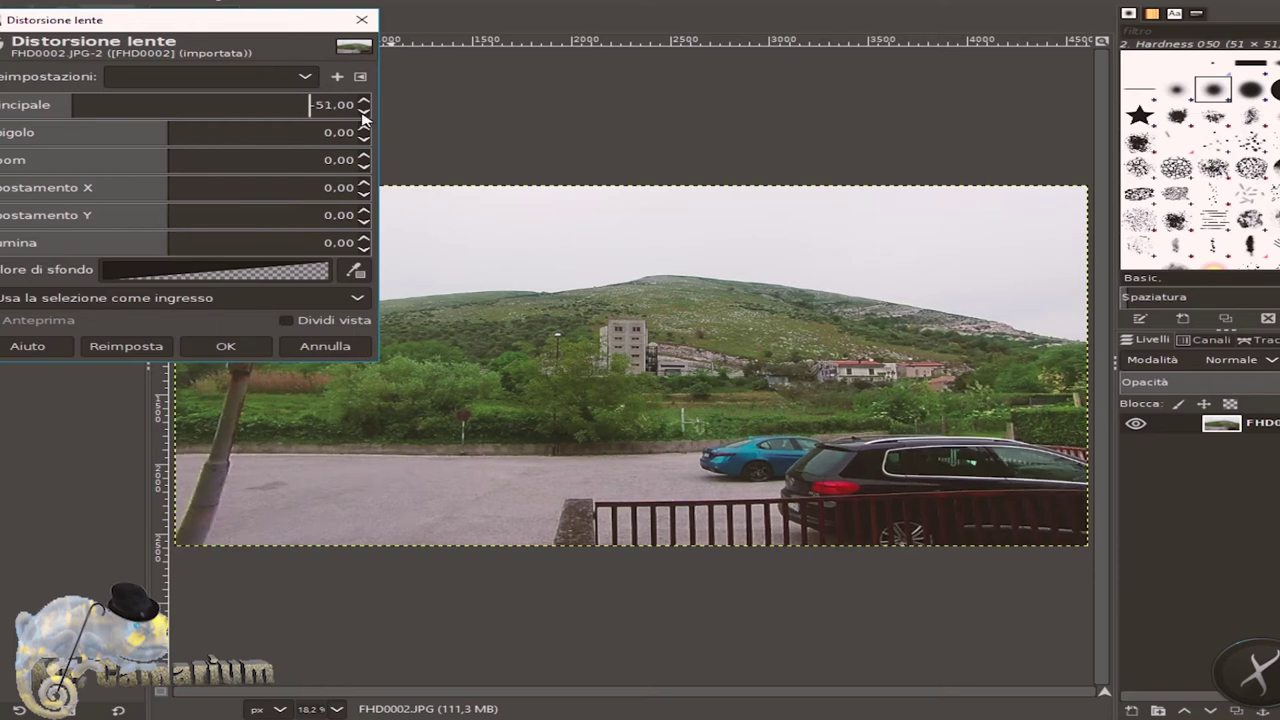
scroll(365, 117, down, 1)
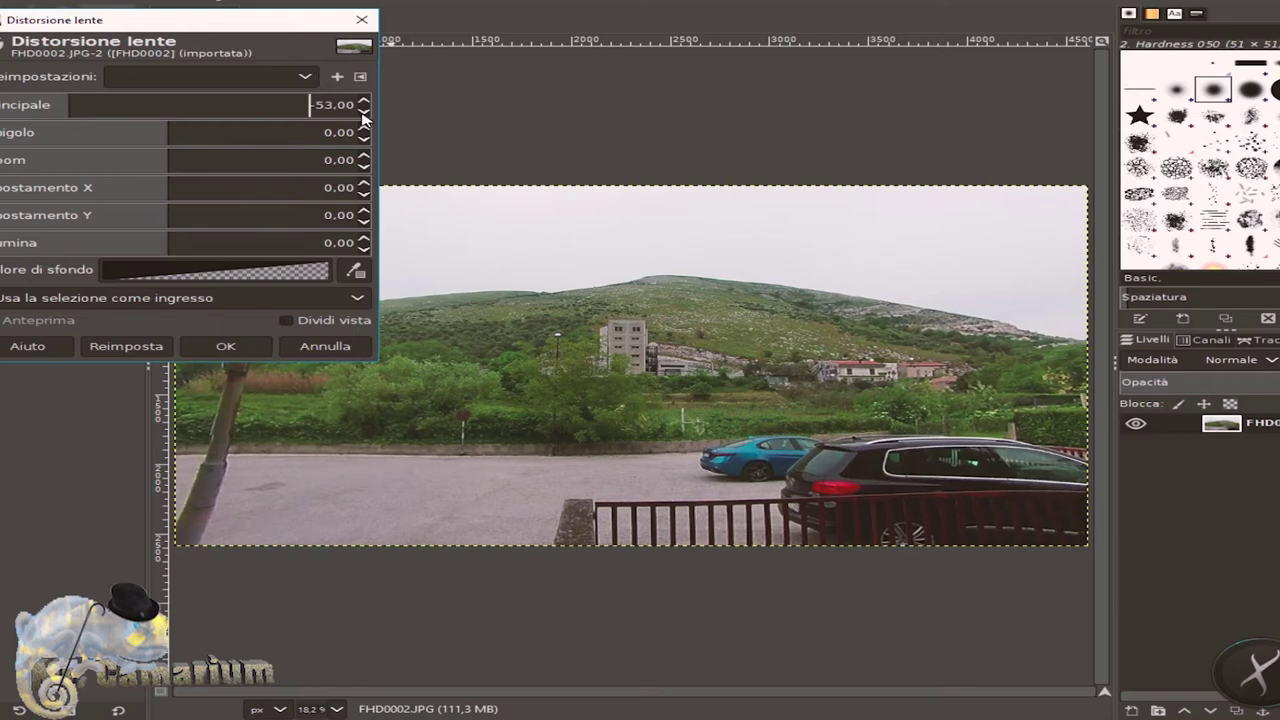
scroll(365, 117, down, 1)
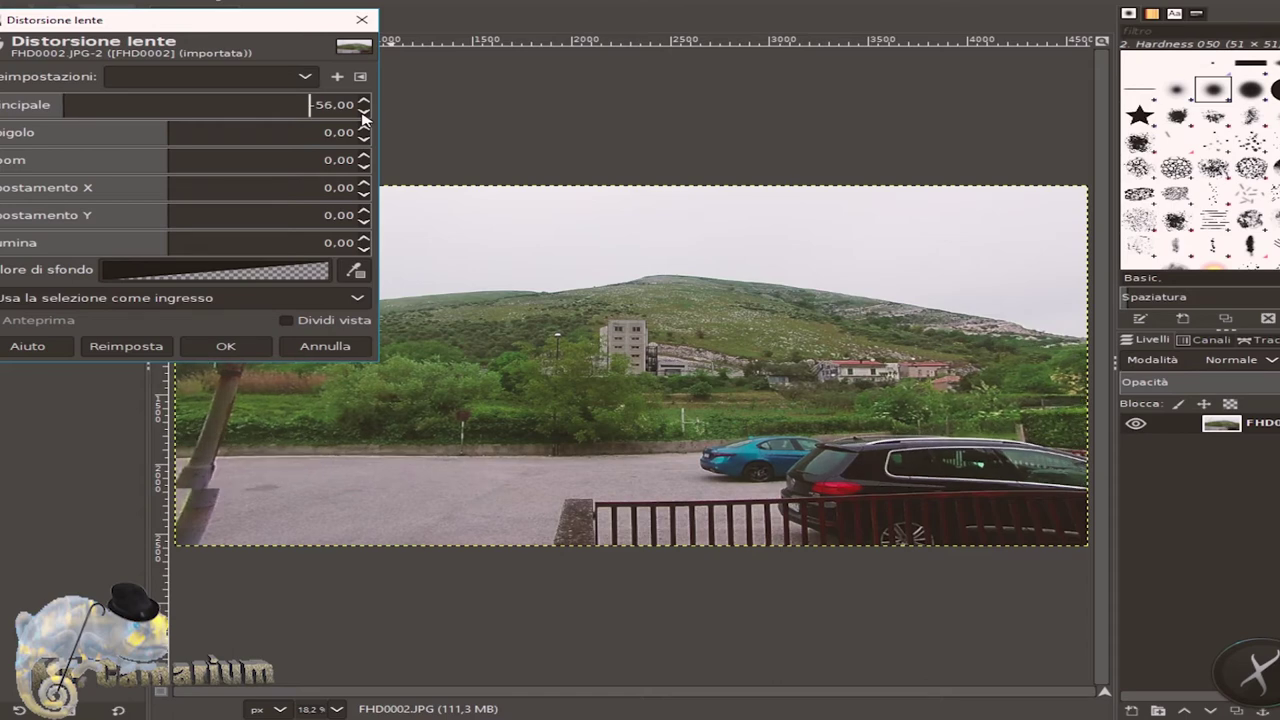
scroll(365, 117, down, 1)
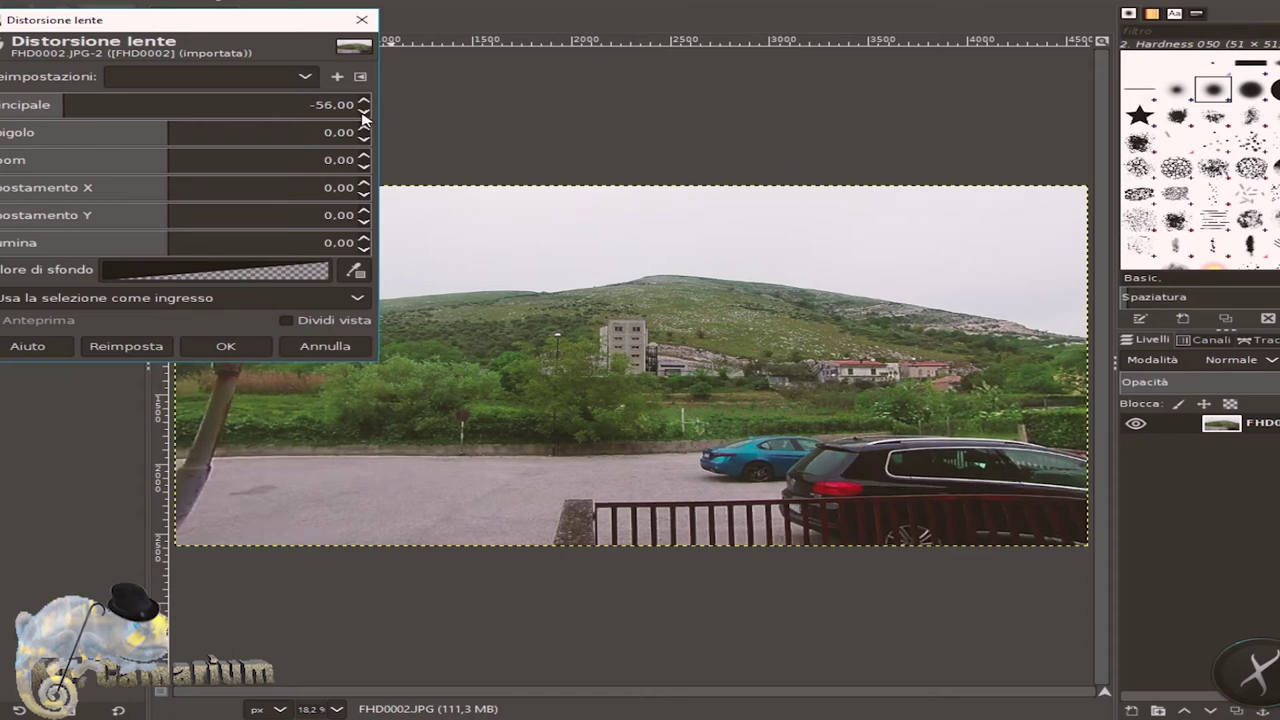
scroll(365, 117, down, 1)
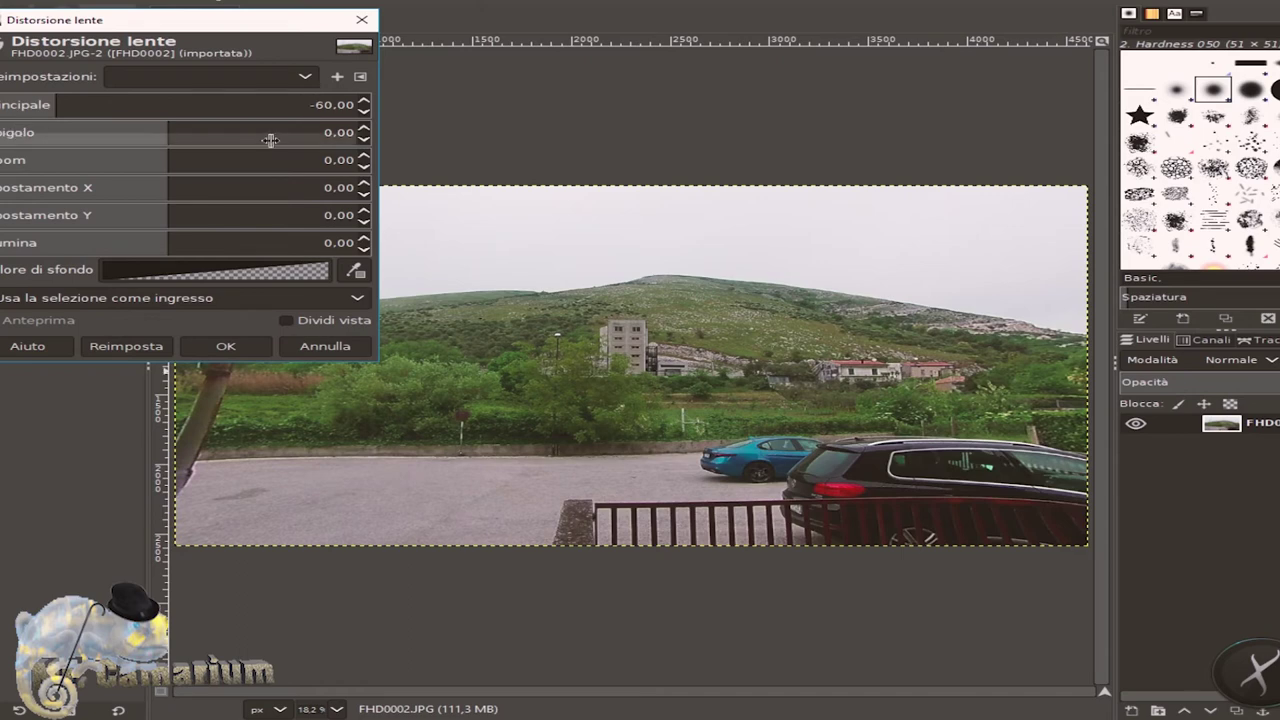
Raise Spigolo to 10.00 and apply the lens distortion
click(365, 128)
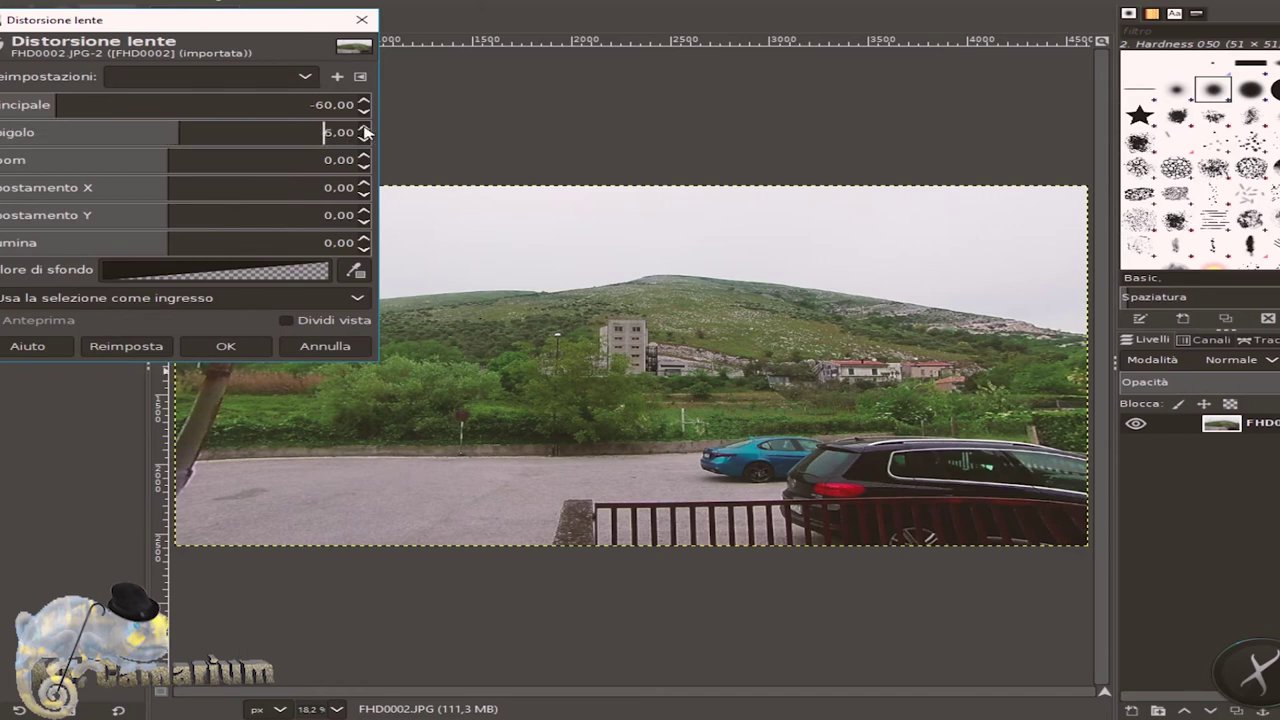
click(365, 128)
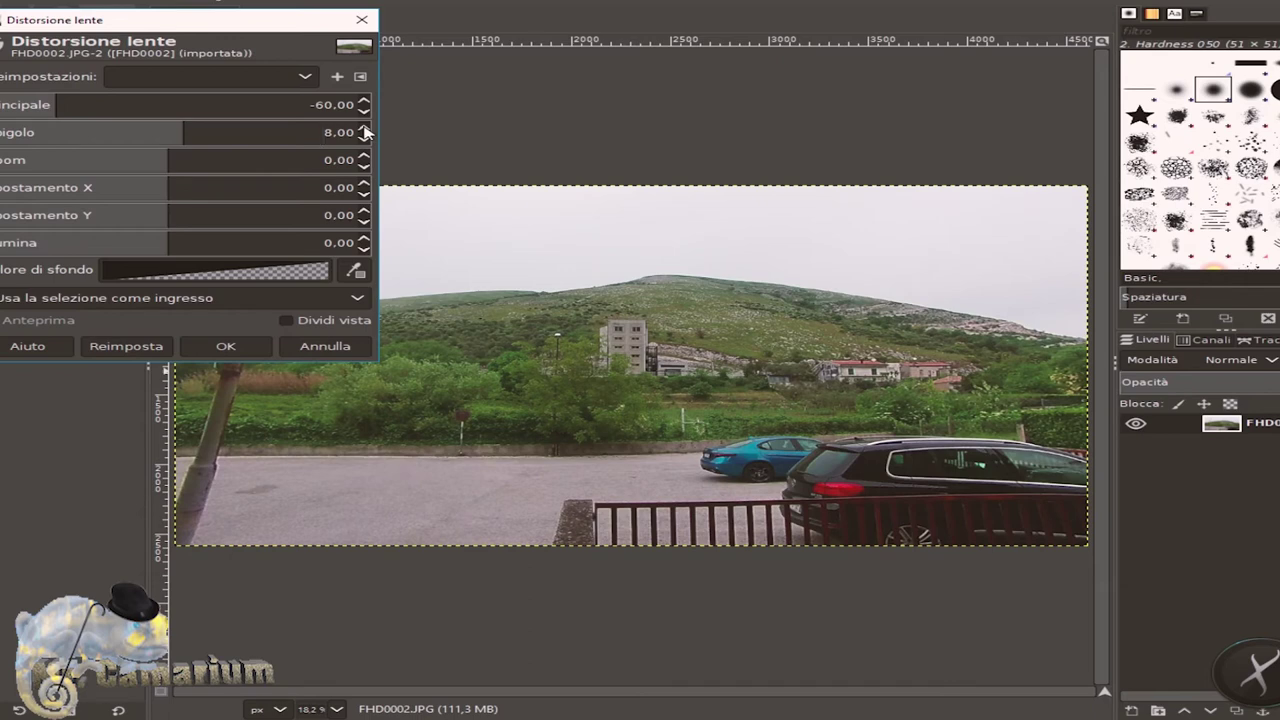
click(365, 128)
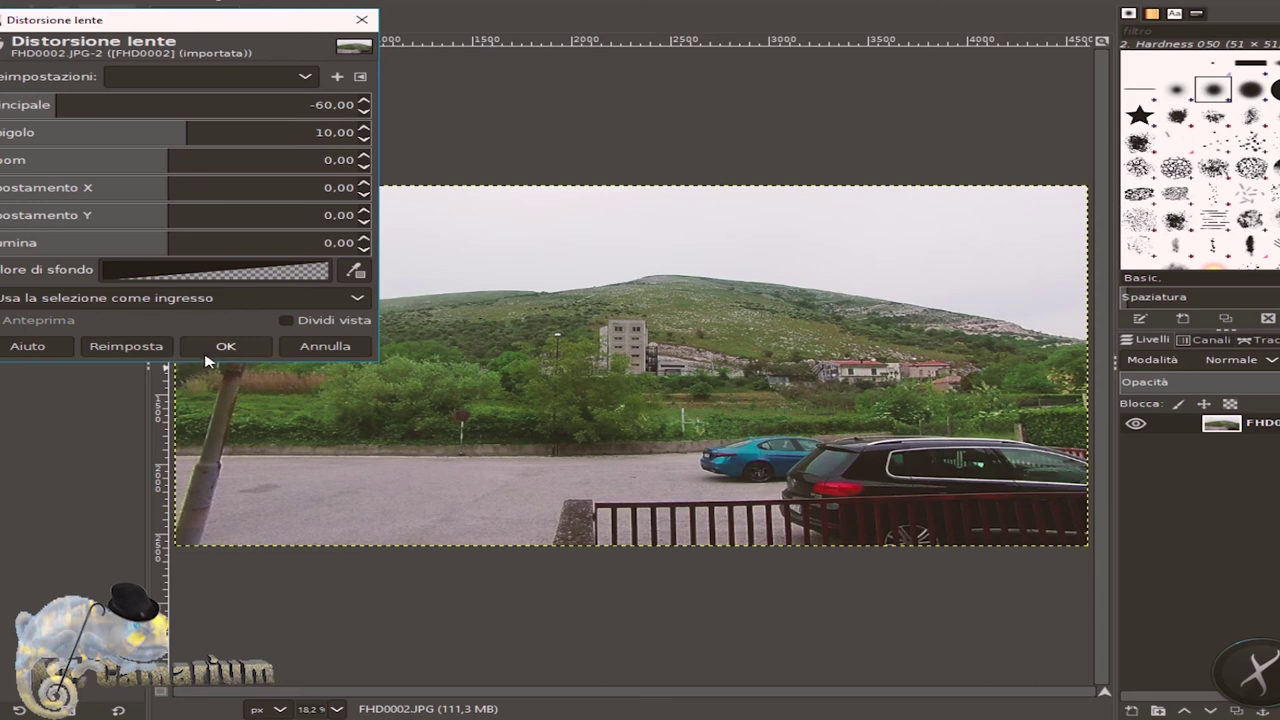
click(211, 345)
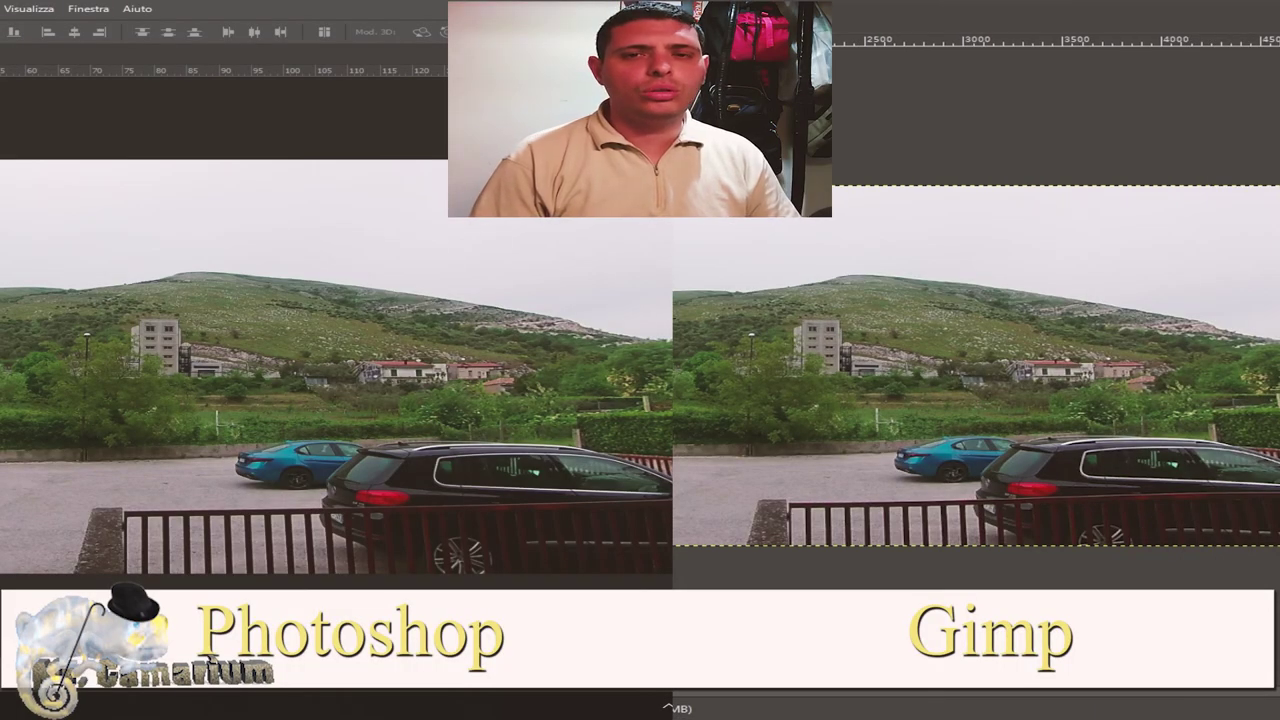